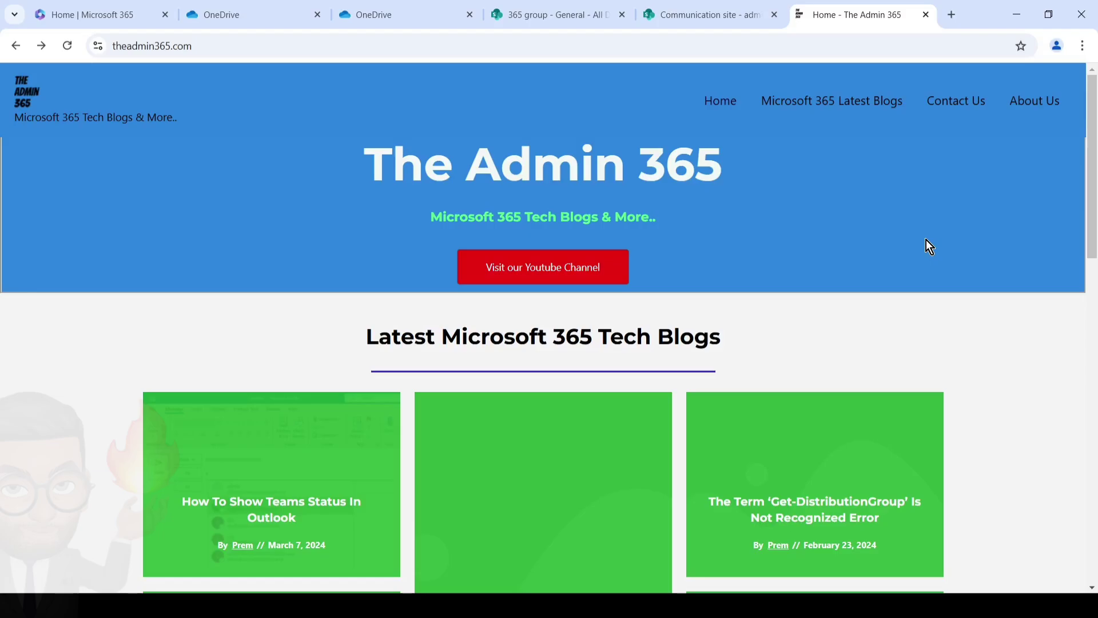
Launch SharePoint from the Microsoft 365 home page's app launcher
click(97, 15)
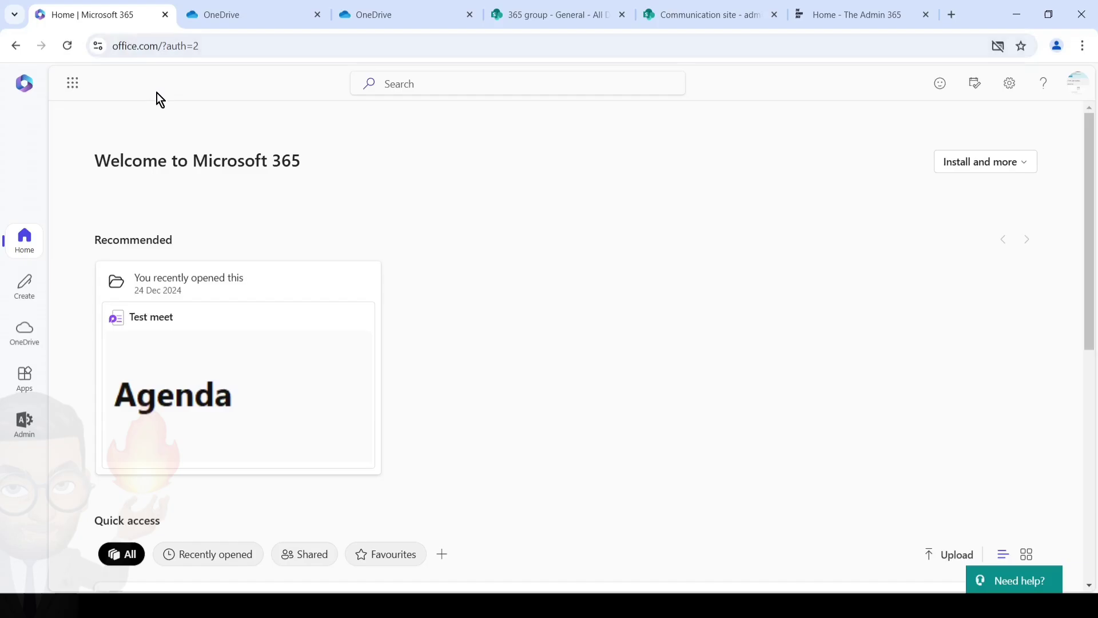
click(73, 83)
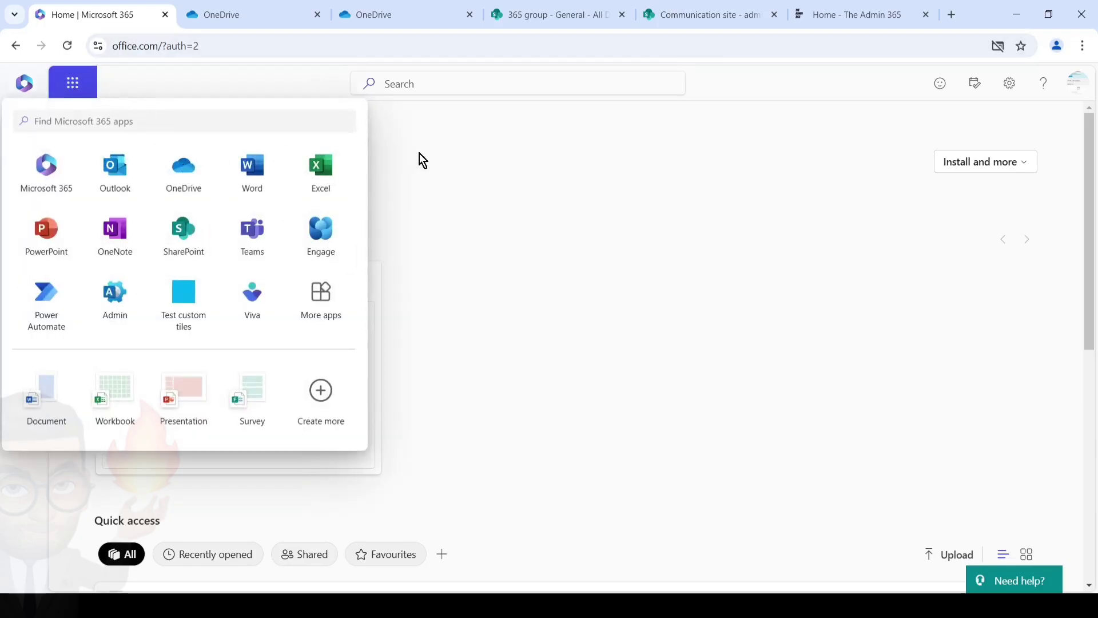
click(192, 235)
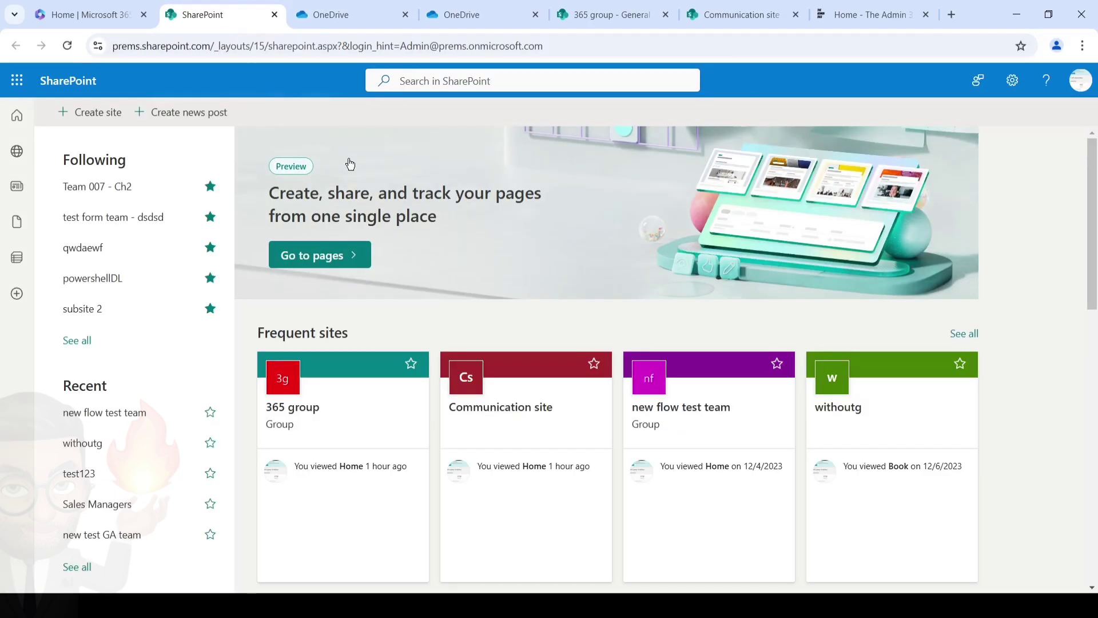
On the 365 group site, browse FFF1's contents, then return to the Documents root
click(581, 19)
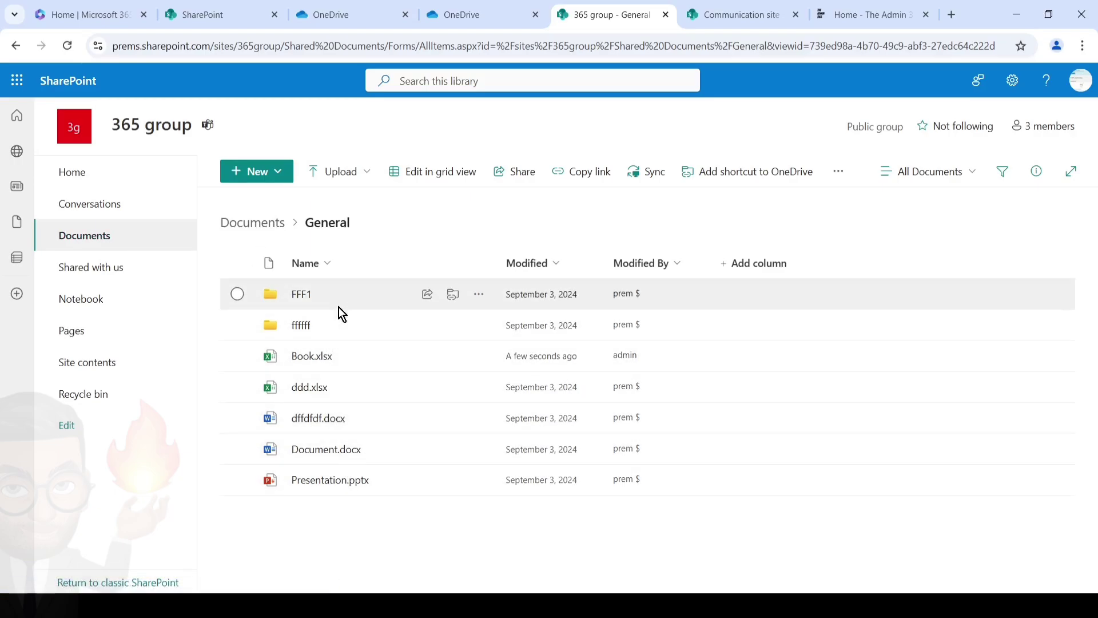
click(300, 294)
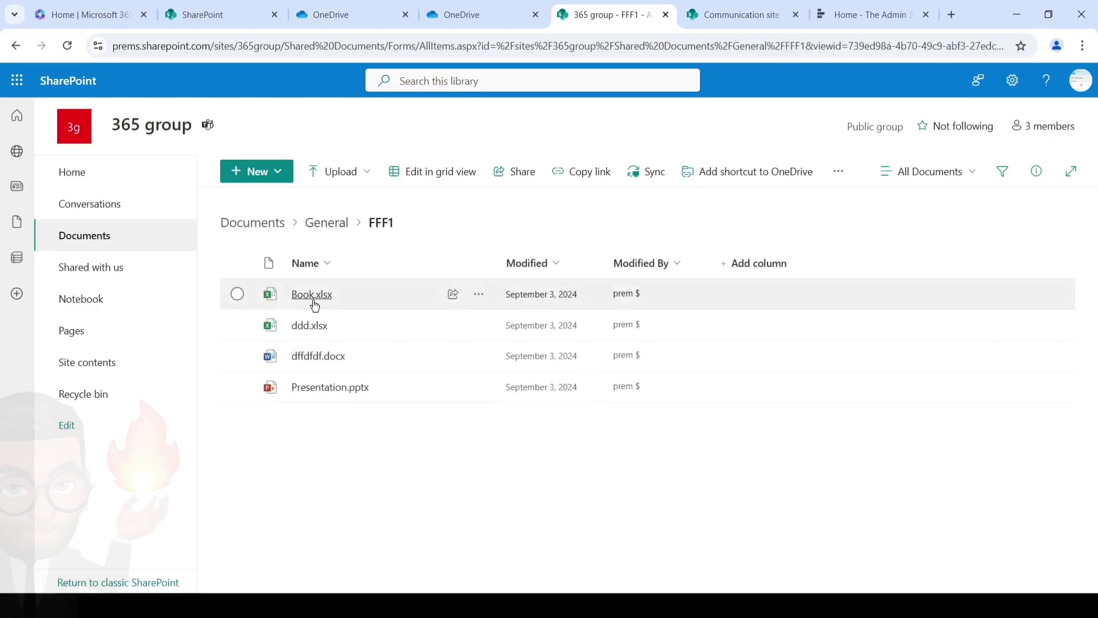
click(326, 222)
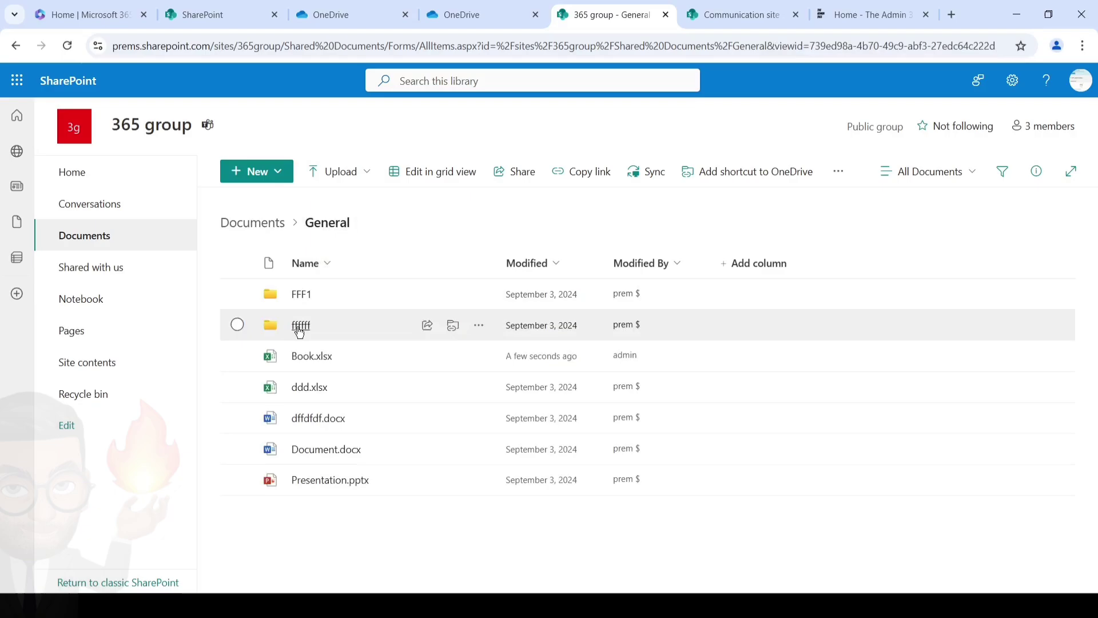
key(alt+Left)
Select and deselect the General folder, then reopen the General folder
click(237, 376)
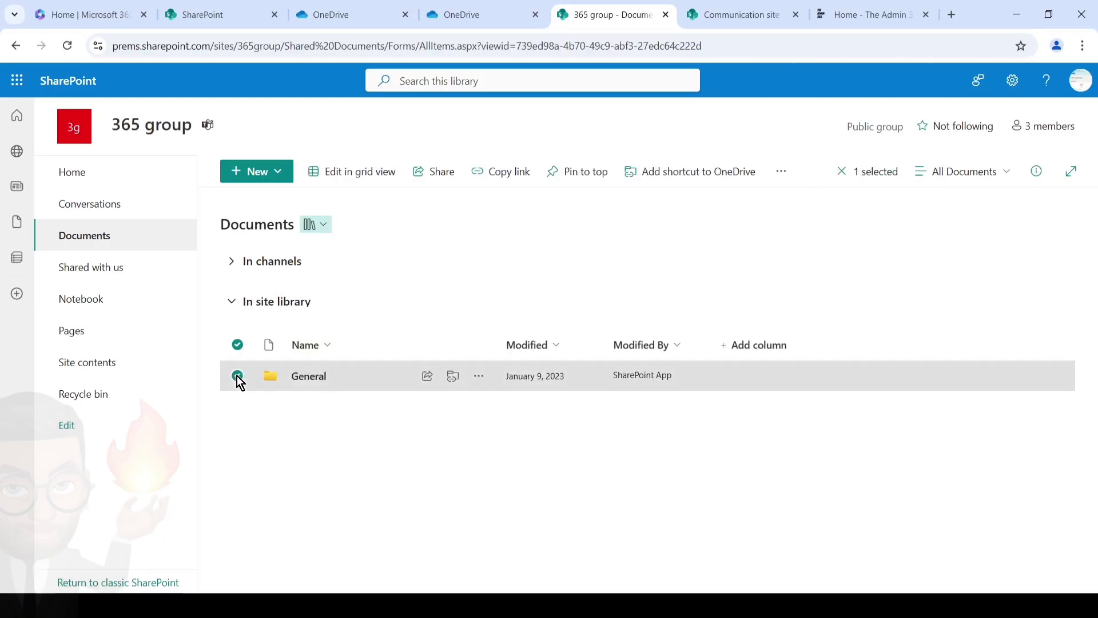
click(783, 172)
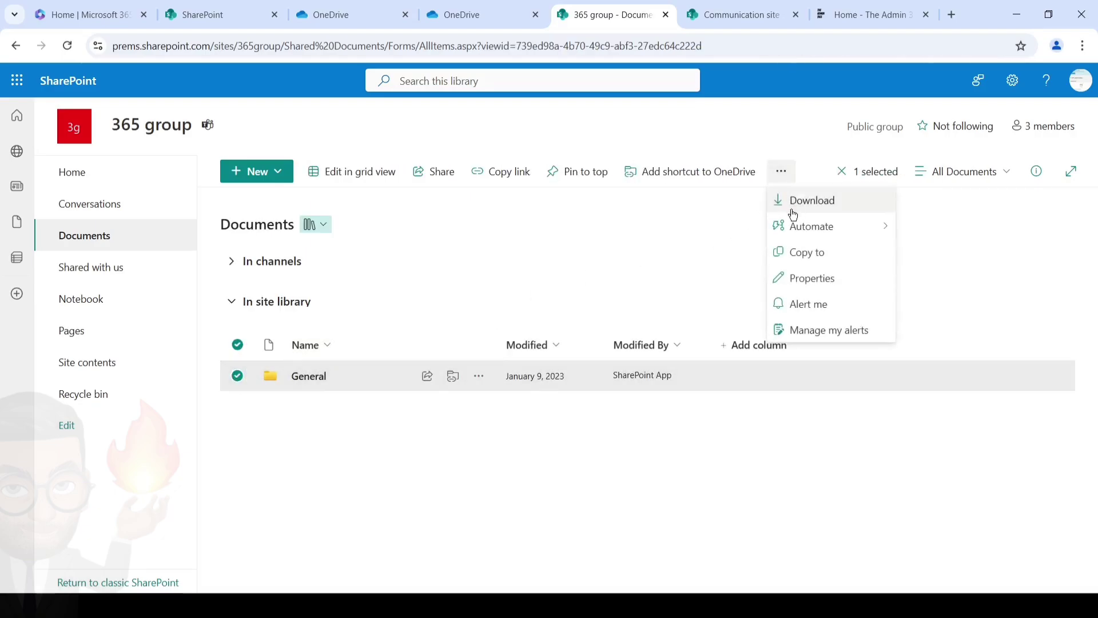
click(635, 250)
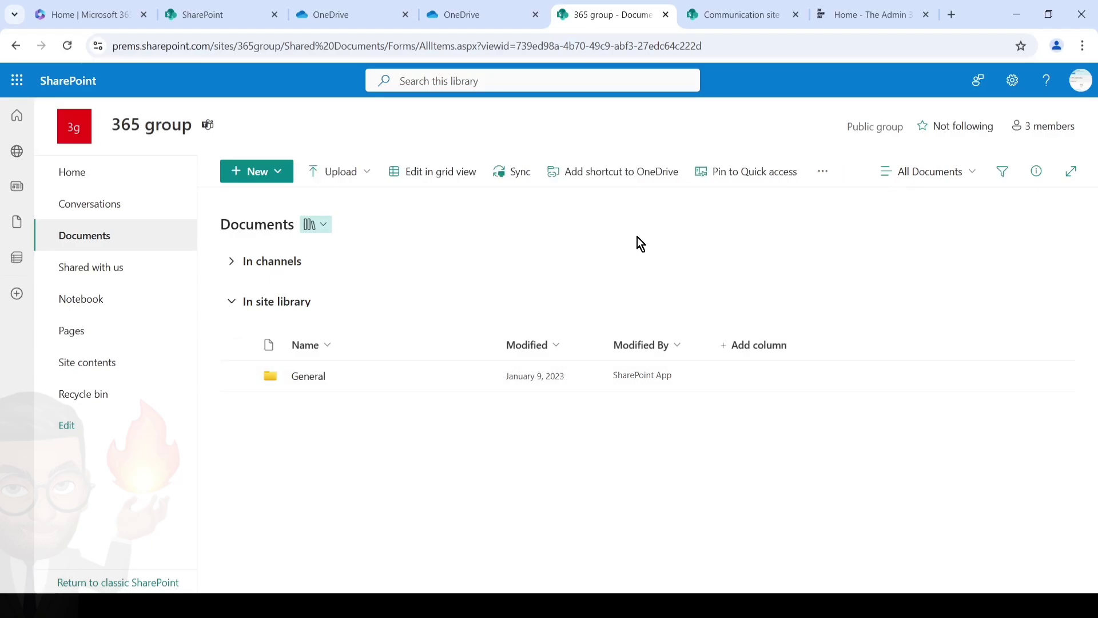
click(308, 377)
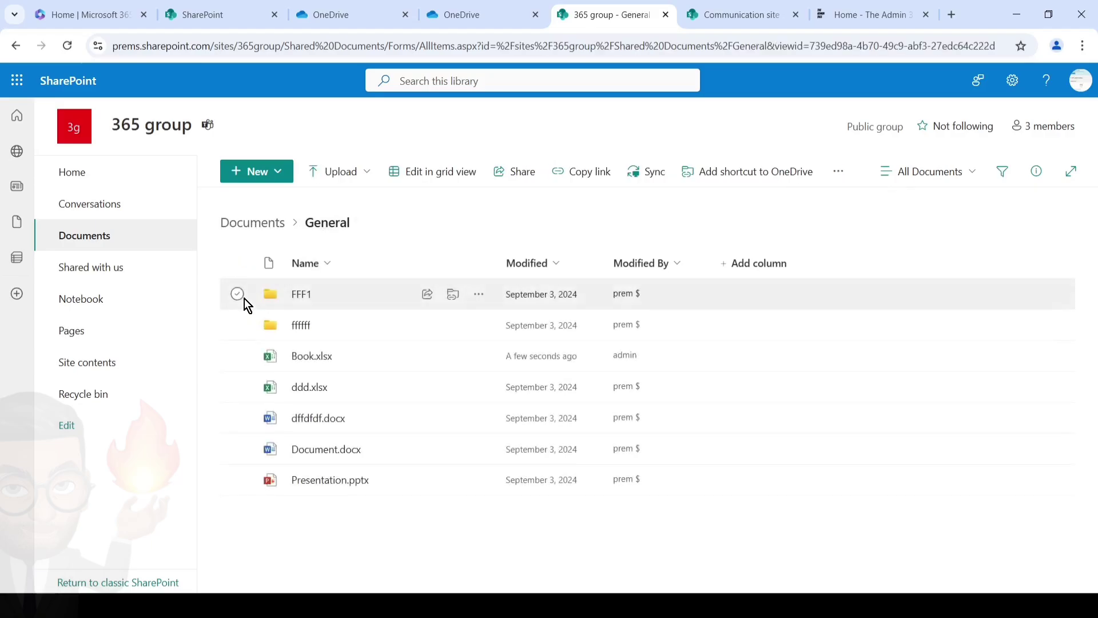
Select the FFF1 folder and choose Move to from its actions
click(238, 294)
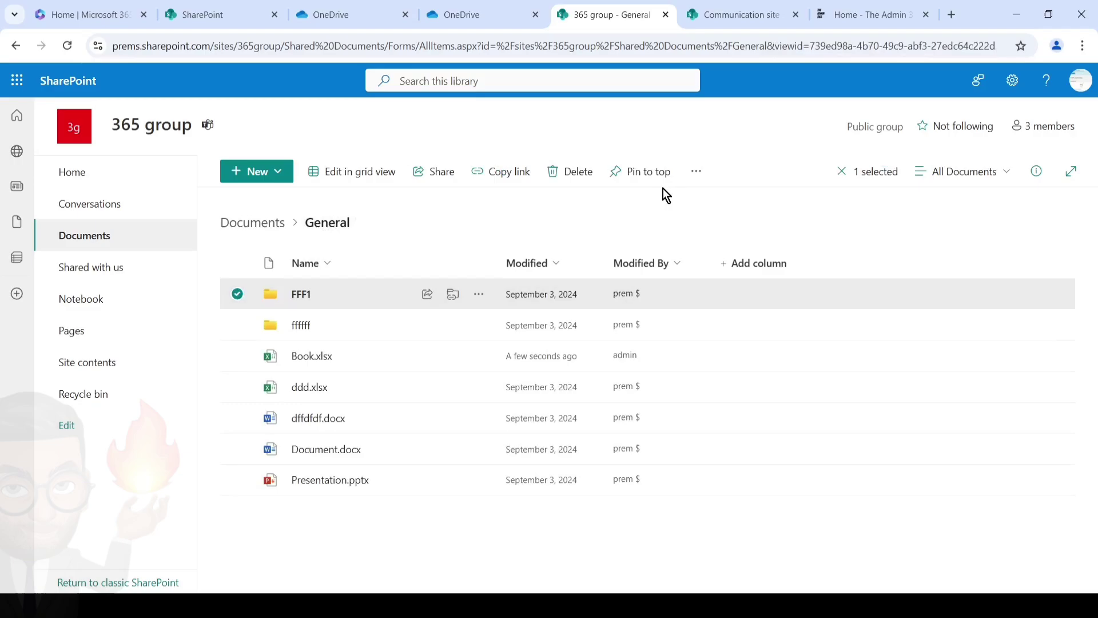
click(696, 173)
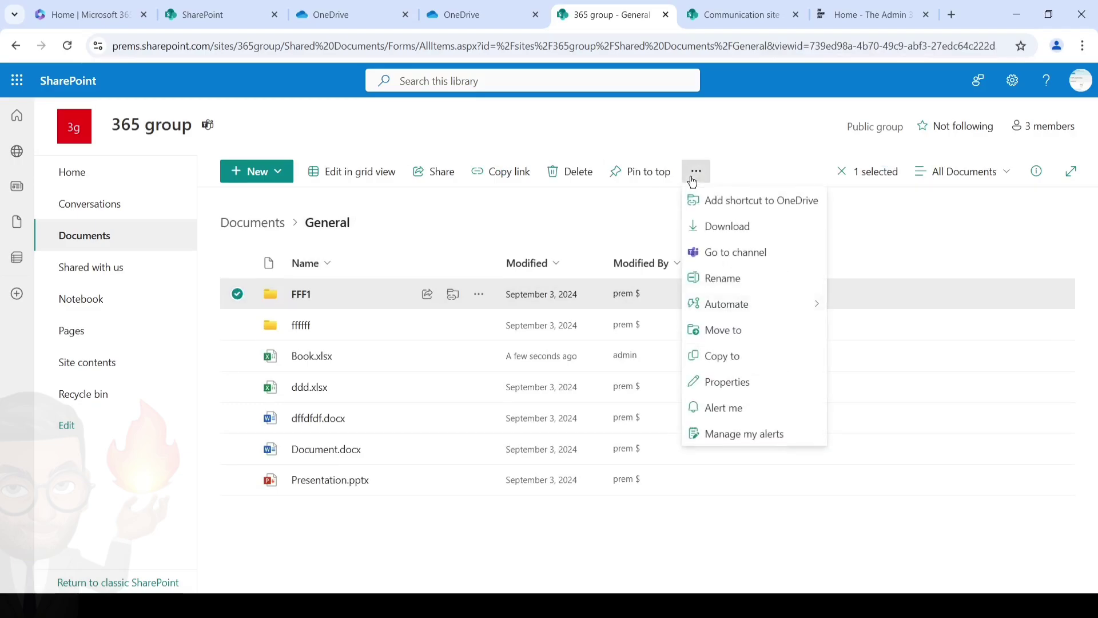
click(723, 329)
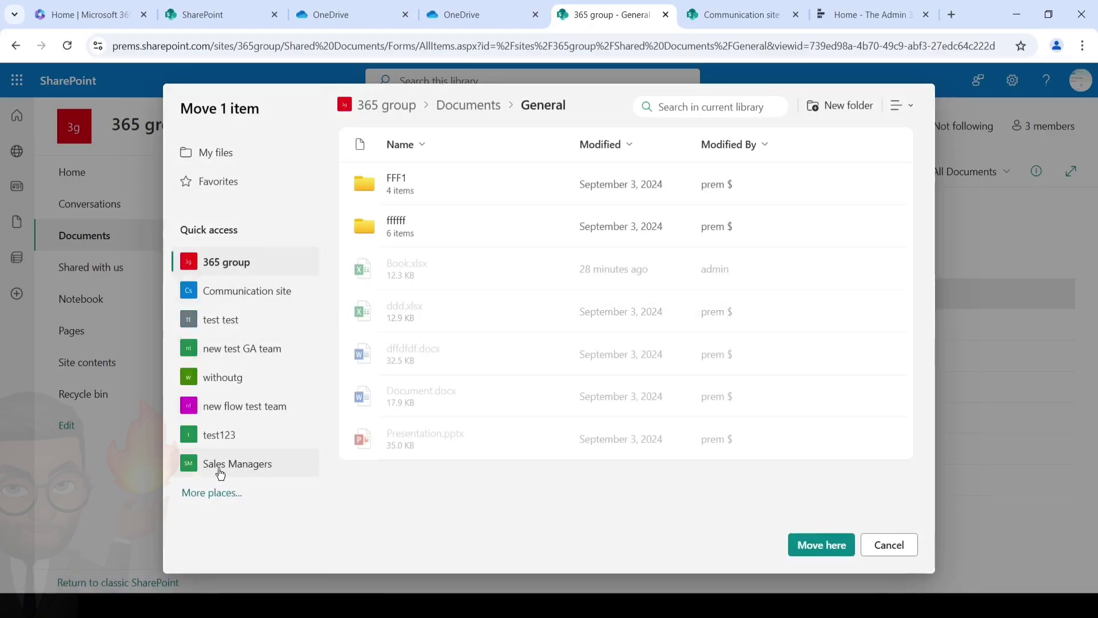
Choose the Communication site as the move destination
click(247, 291)
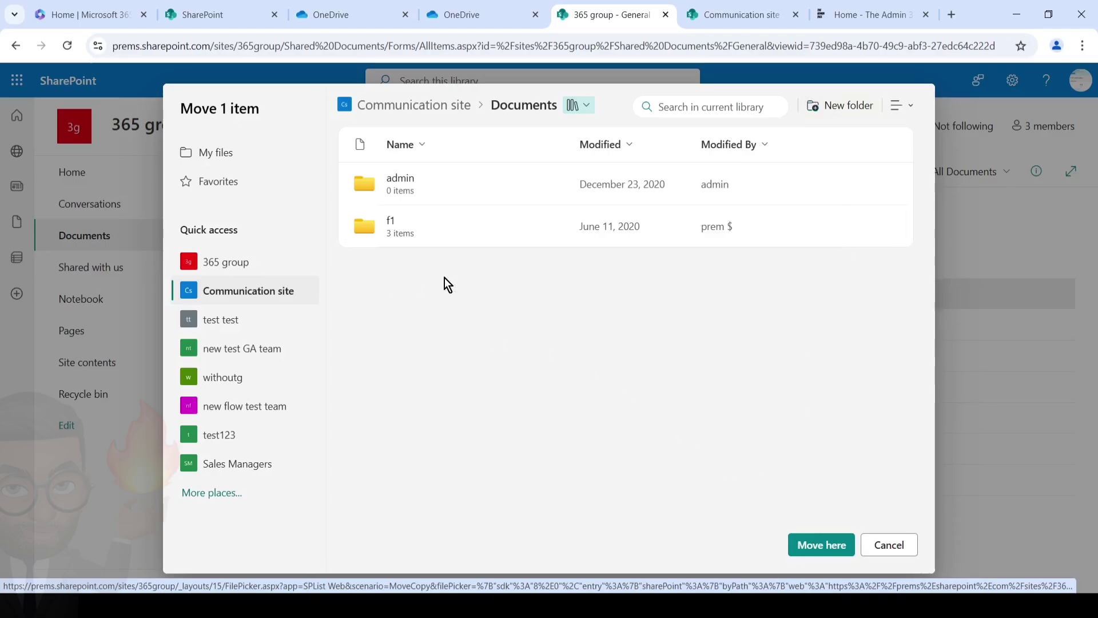
Create a new destination folder named 'moved from 365 group'
click(841, 105)
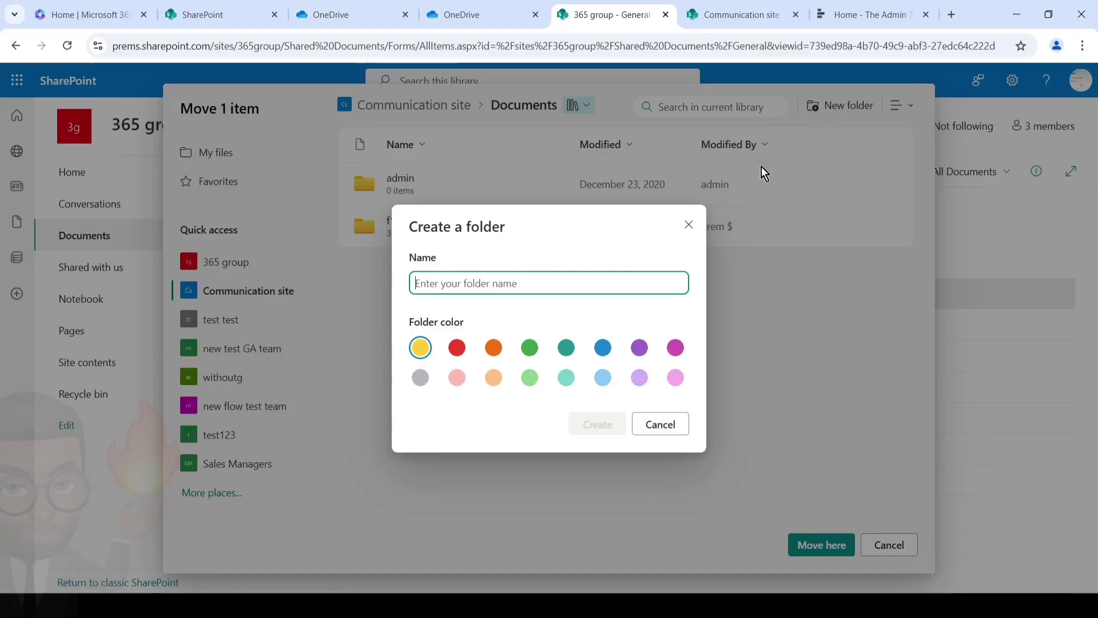
text(mov)
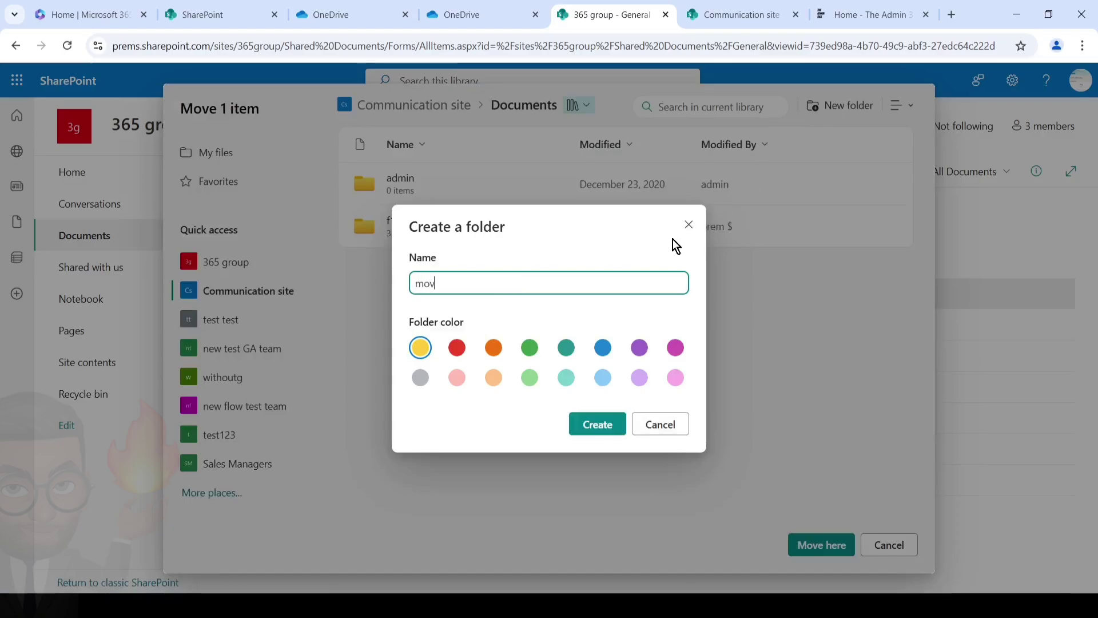
text(ed from )
text(3)
text(65 grpiu)
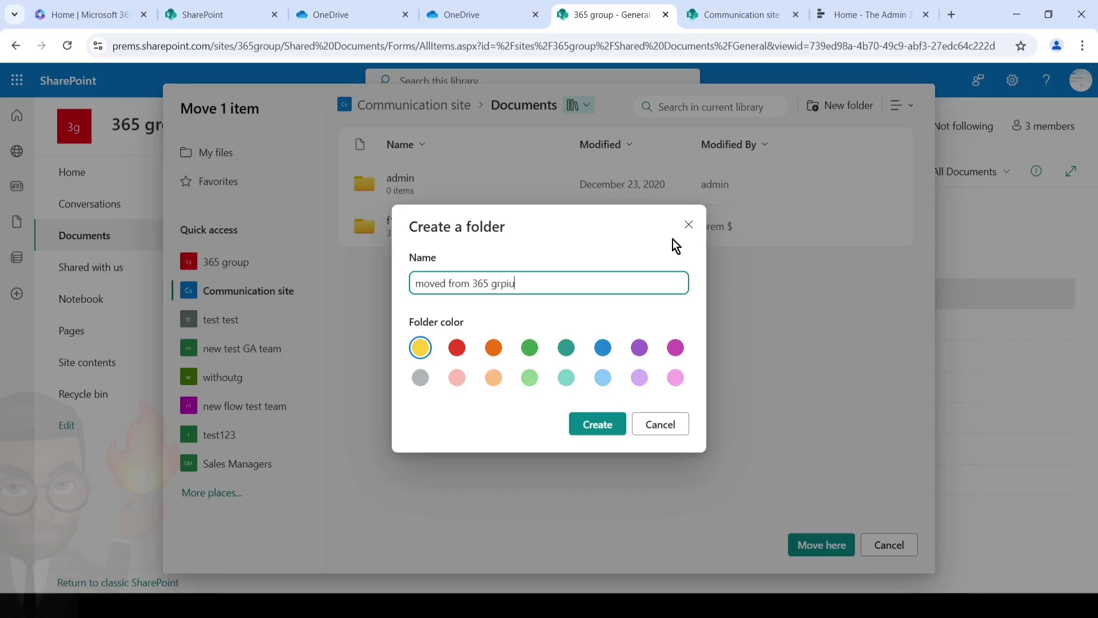
key(BackSpace)
key(BackSpace)
key(BackSpace)
text(oup)
click(592, 424)
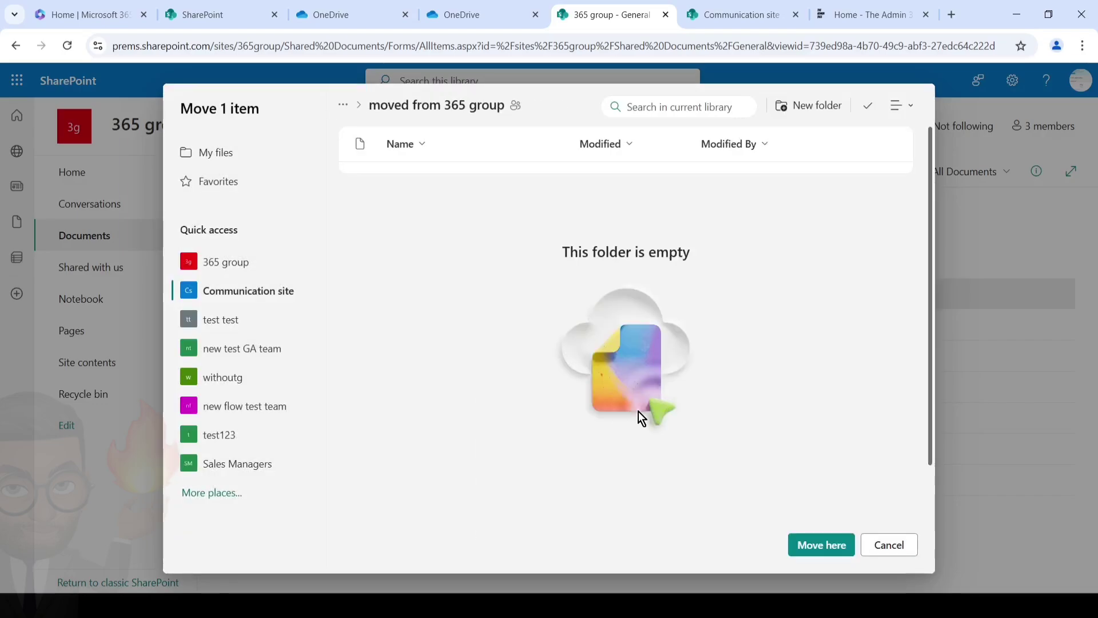
Move FFF1 into the new folder, then go to the Communication site's documents
click(820, 545)
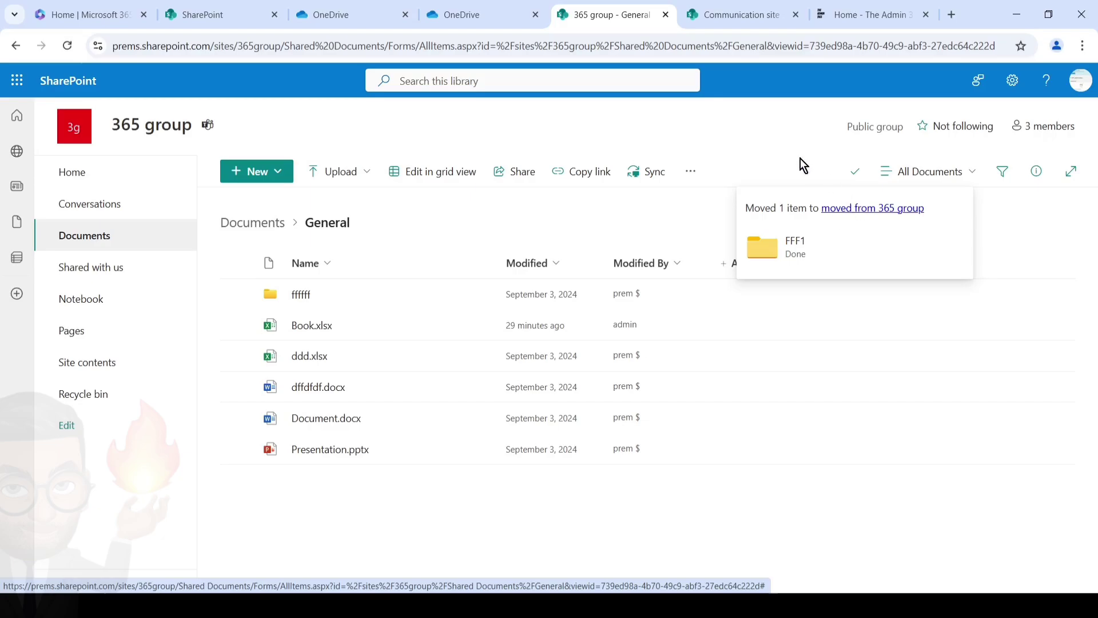
click(729, 15)
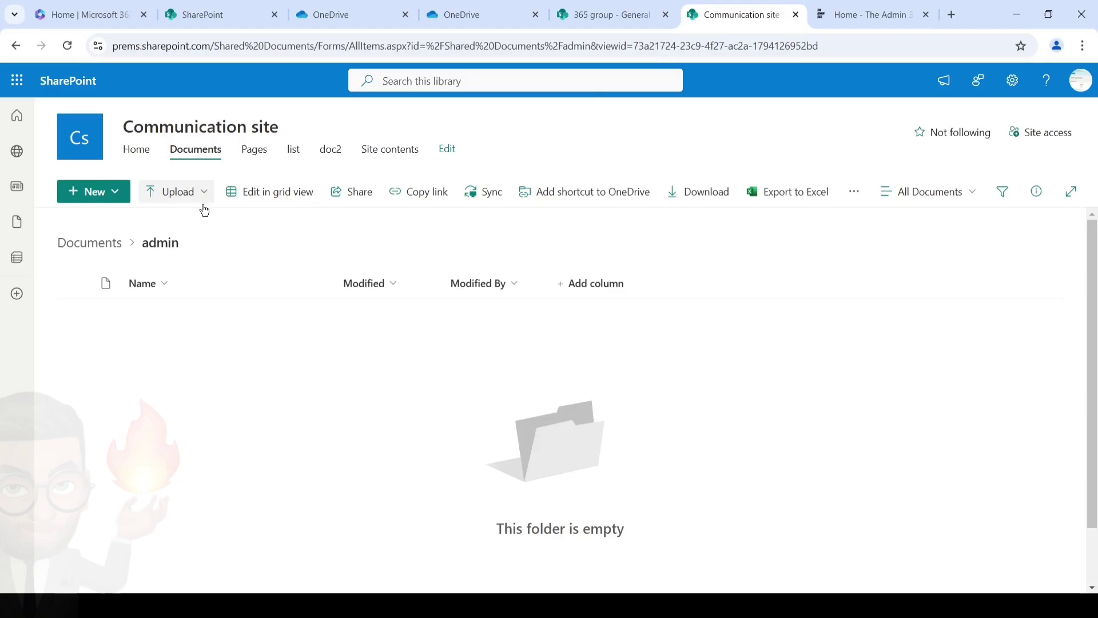
Reload Documents, confirm FFF1's files inside 'moved from 365 group', then return to the 365 group tab
click(89, 242)
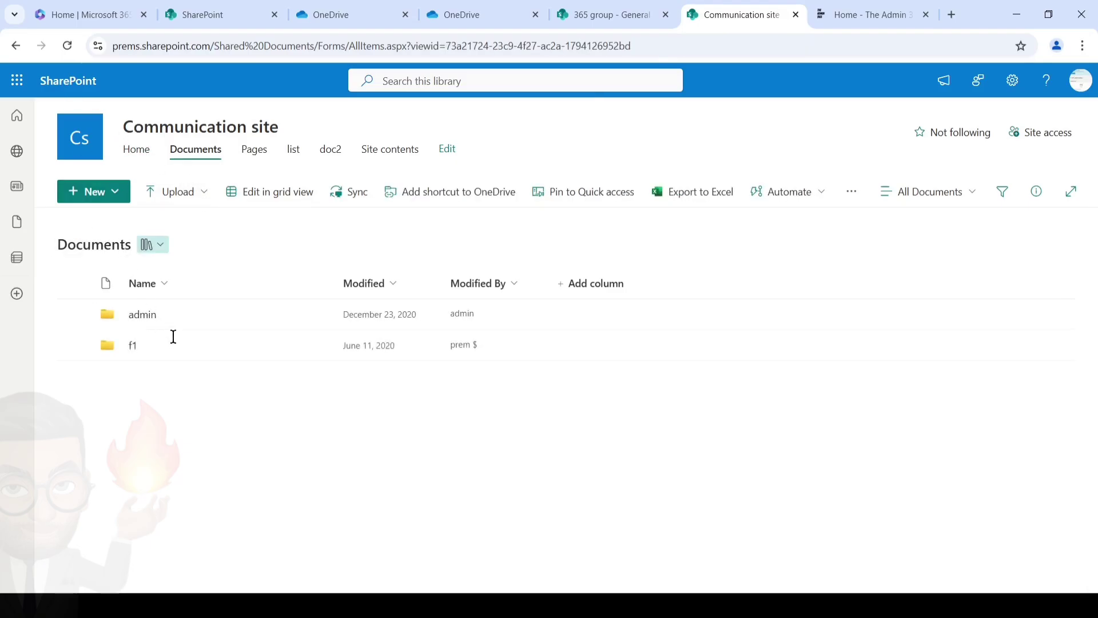
click(66, 45)
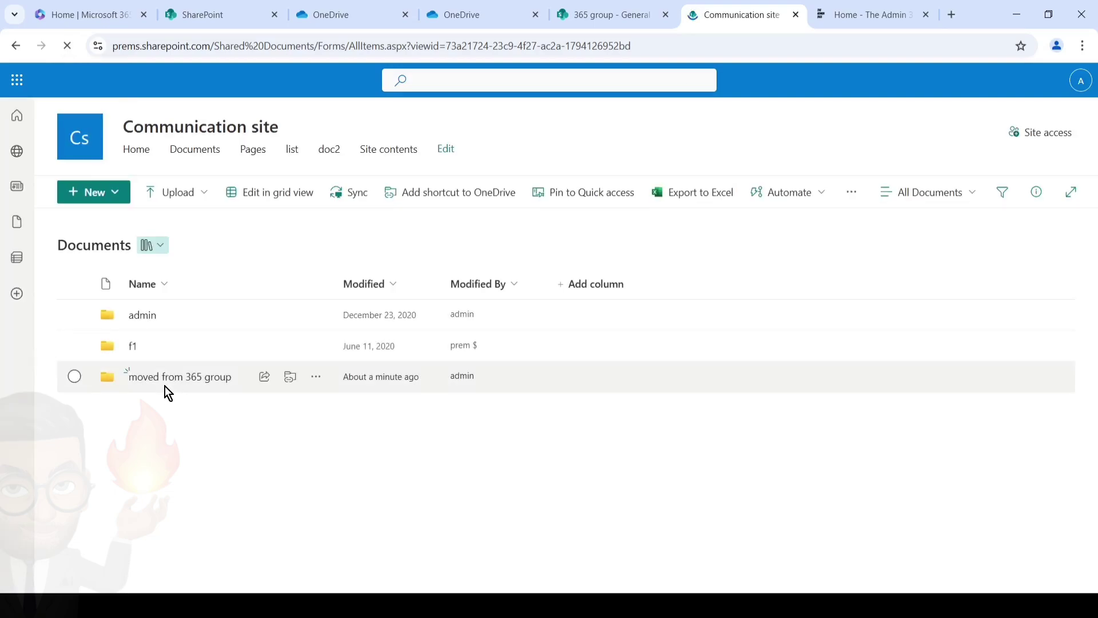
click(165, 385)
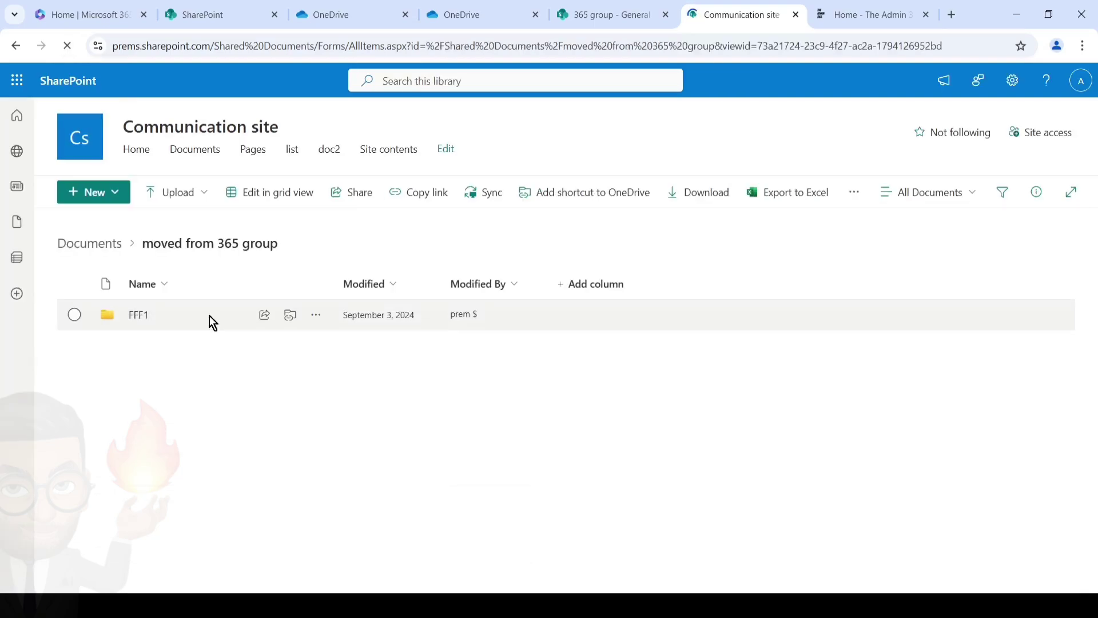
click(142, 316)
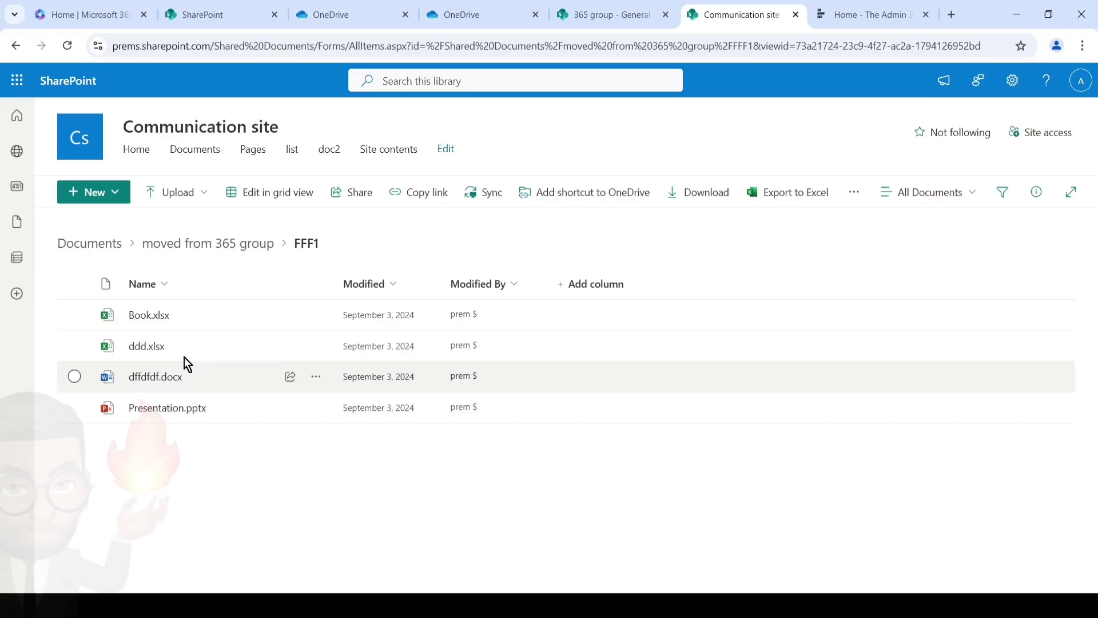
click(605, 15)
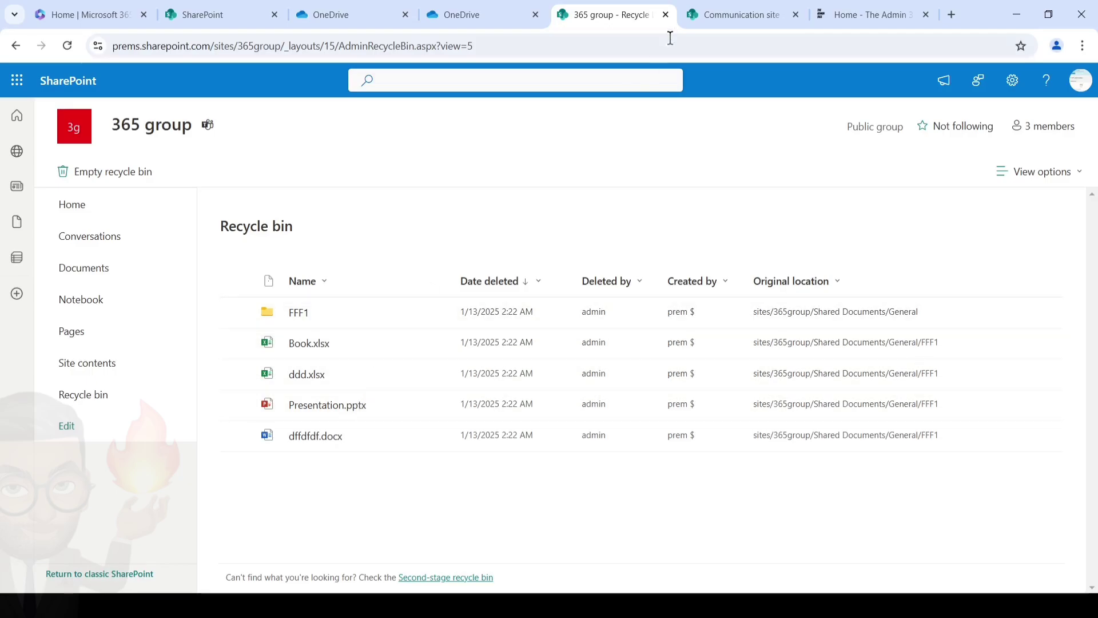
Recheck the moved FFF1, then return to the 365 group's Documents library
click(735, 14)
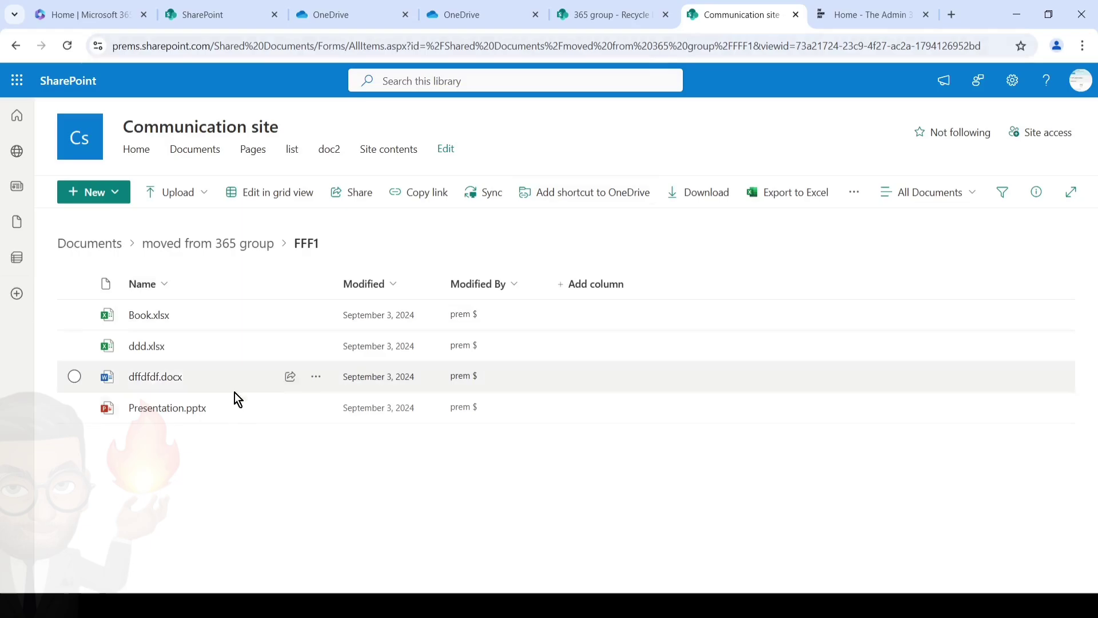
click(610, 13)
click(112, 270)
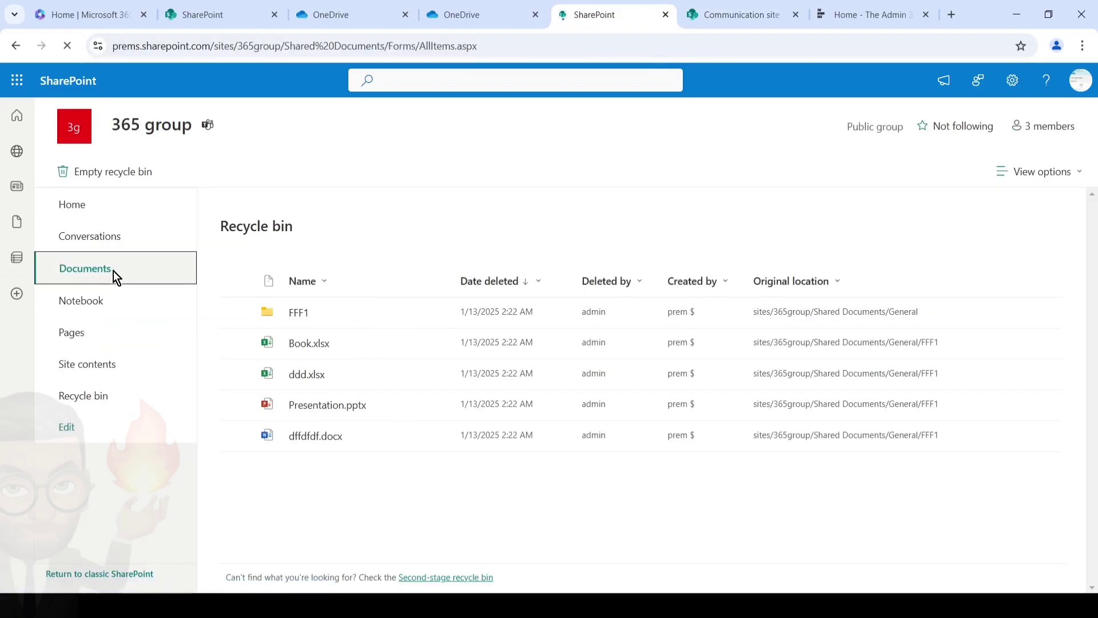